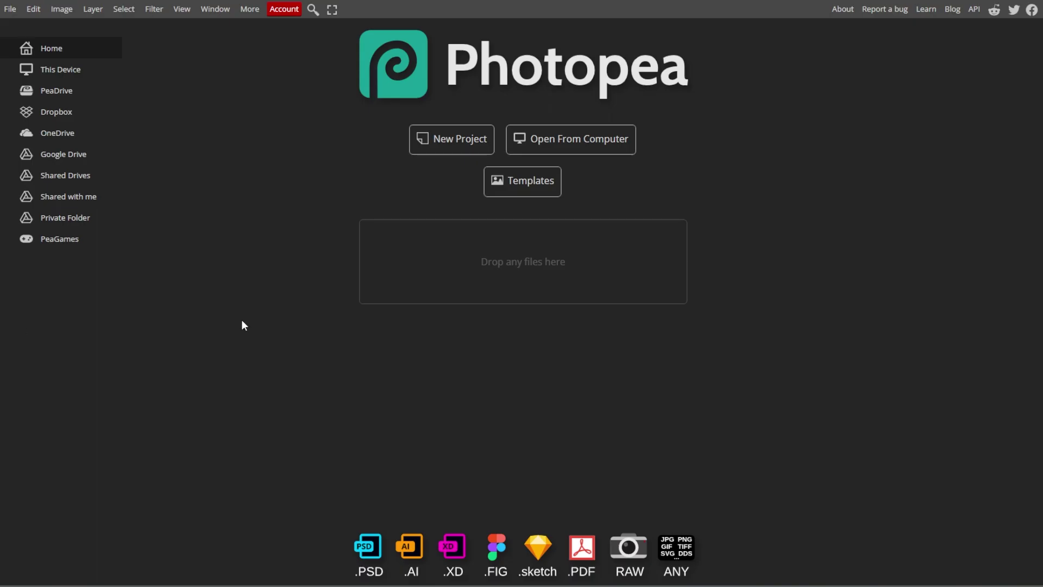
Step: Open the 4288 × 2848 photo of stacked wooden chairs from the computer
click(10, 9)
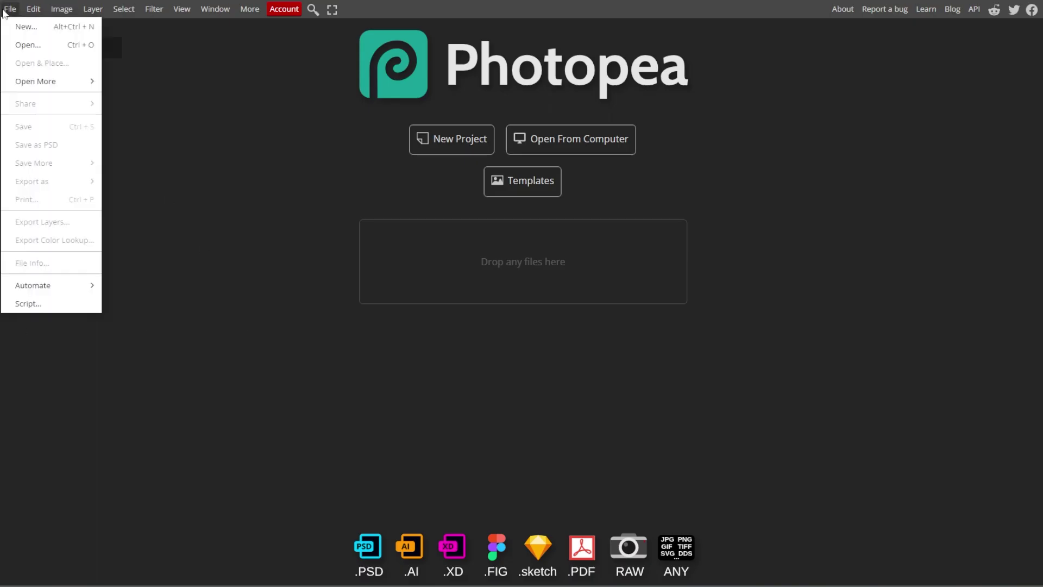
click(23, 46)
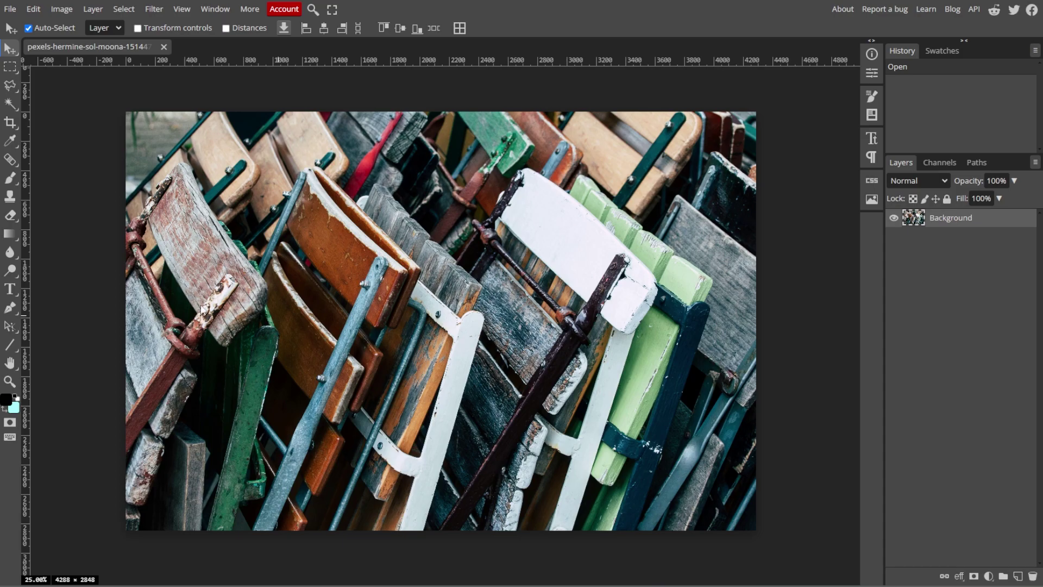
Step: Add a text layer on the photo, trying the Bevan, Biryani and Bungee fonts
click(10, 290)
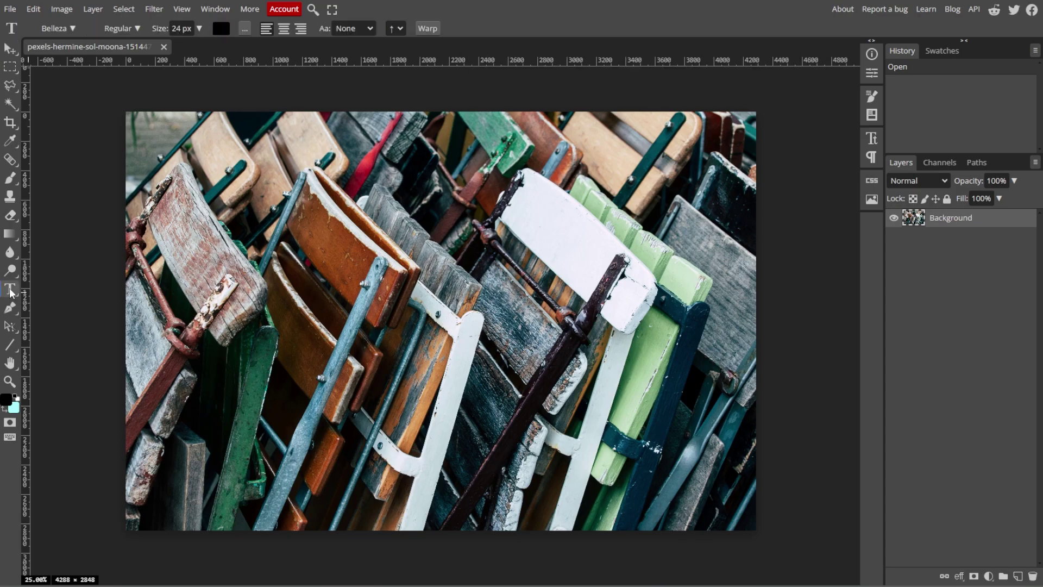
click(296, 246)
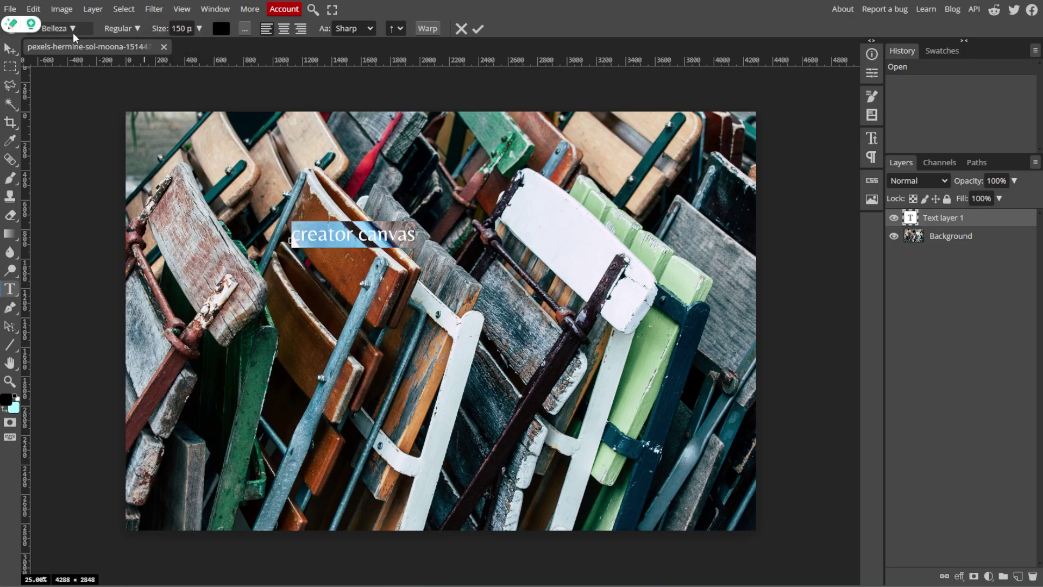
click(57, 28)
click(163, 223)
click(57, 29)
scroll(109, 206, down, 3)
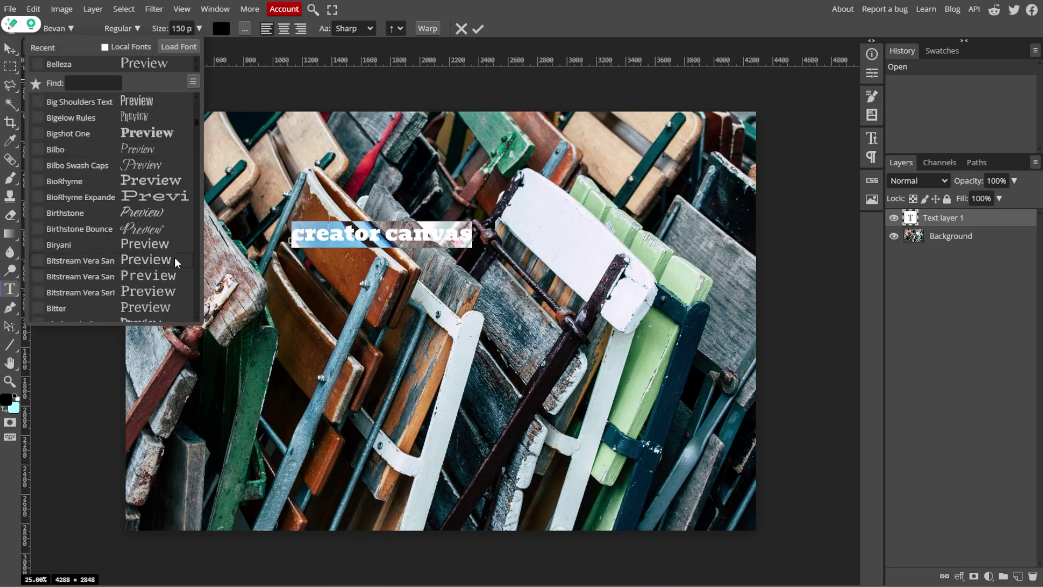
click(76, 227)
click(58, 28)
scroll(109, 217, down, 3)
click(163, 279)
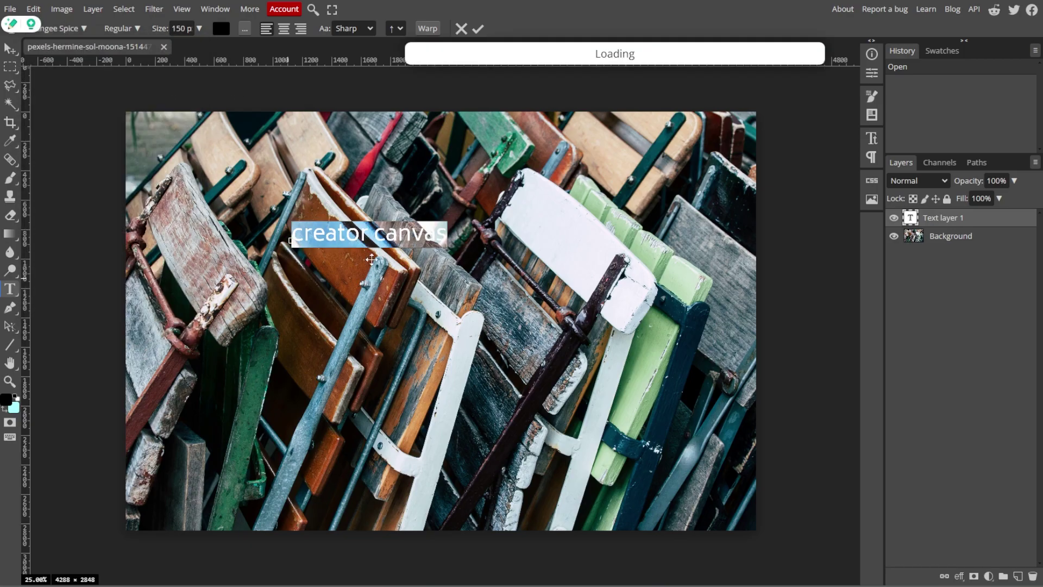
key(Escape)
Step: Move the text lower and scale it up to span the photo
key(v)
drag(374, 231, 121, 289)
double_click(365, 289)
key(Escape)
key(ctrl+t)
drag(505, 271, 691, 245)
drag(380, 271, 417, 304)
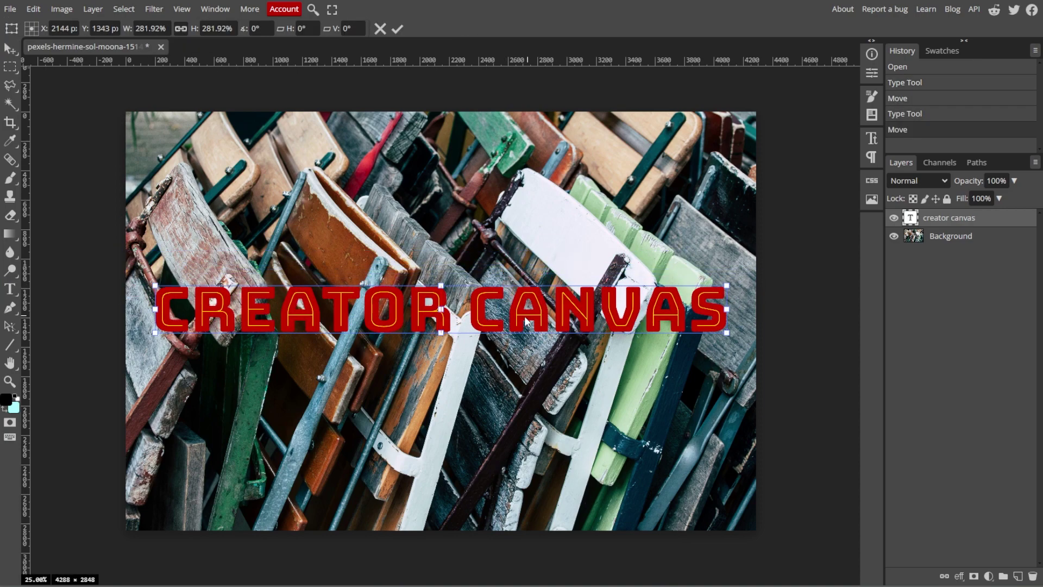
key(Return)
Step: Switch the text to the Calistoga font and type 'CREATOR CANVAS'
key(t)
click(57, 28)
scroll(114, 265, down, 5)
click(116, 270)
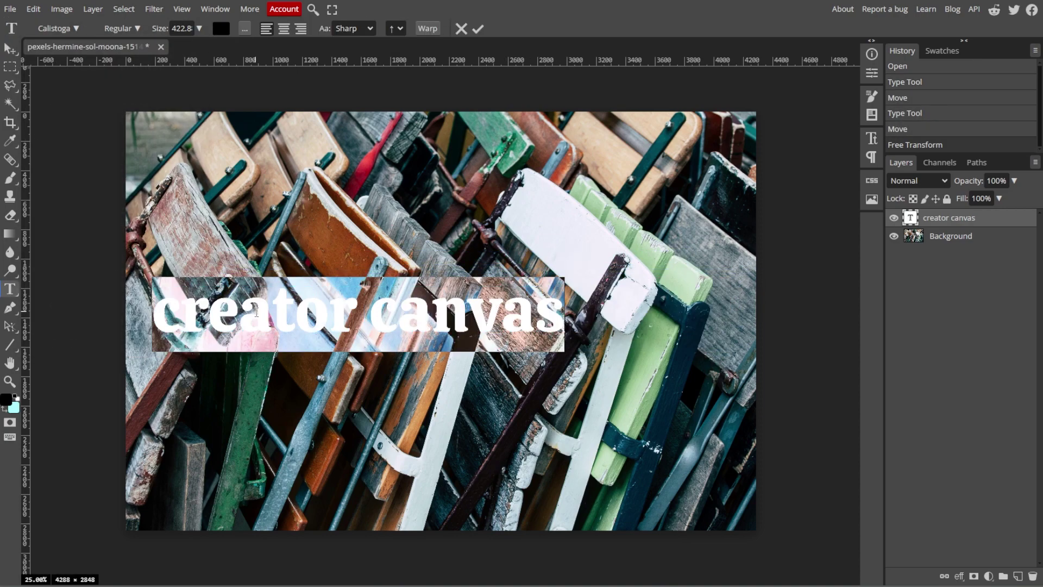
text(cr)
key(BackSpace)
key(BackSpace)
text(CREATOR CANVAS)
Step: Replace the text with 'WATERMARK', colour it white, and centre it on the photo
click(221, 28)
key(Escape)
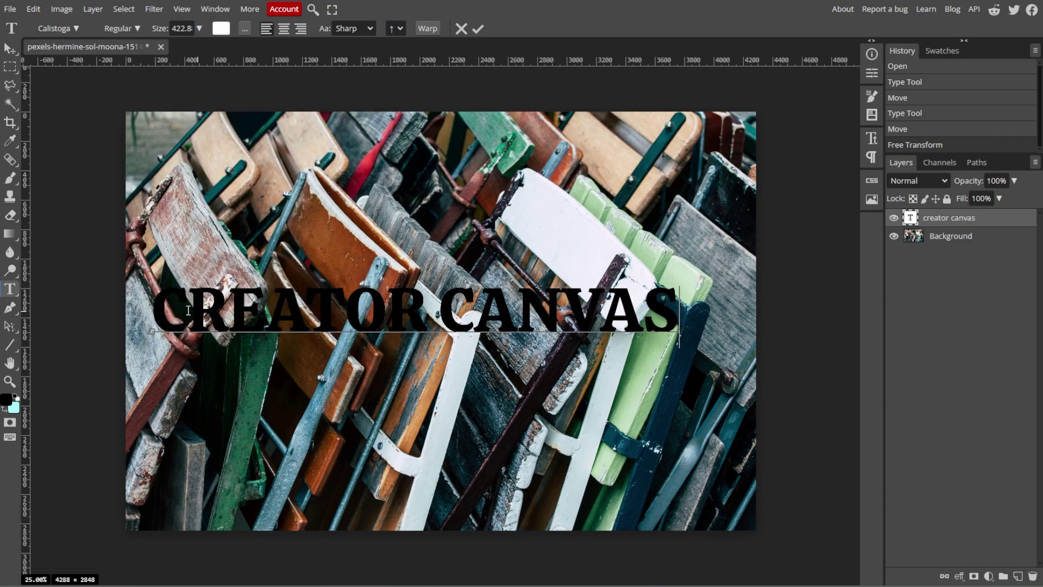
key(ctrl+a)
text(WATERMARK)
key(ctrl+a)
click(221, 28)
click(477, 28)
click(10, 48)
drag(458, 321, 547, 332)
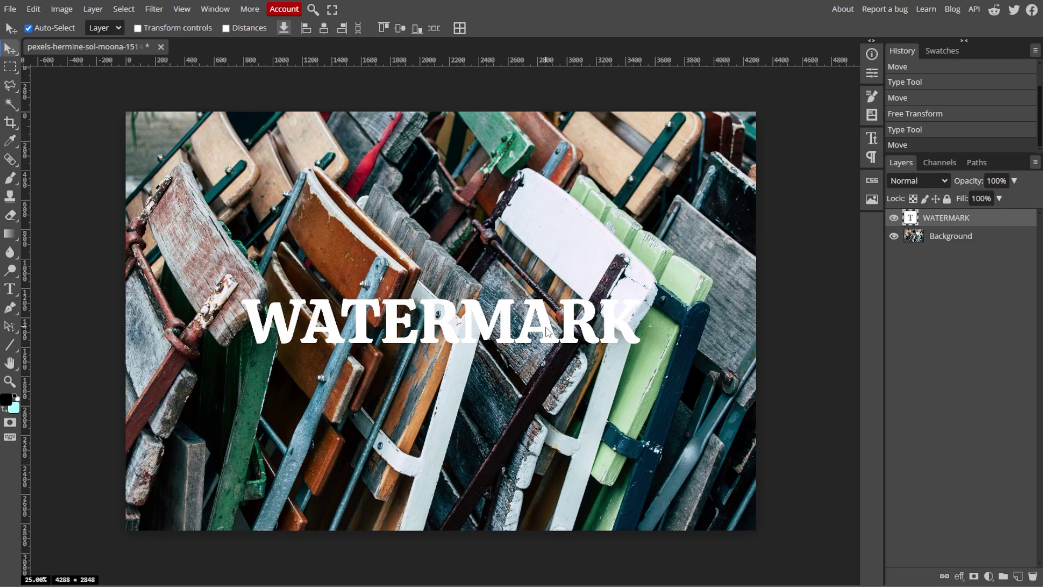
Step: Open Photopea_logo.svg.psd, copy the logo, and paste it into the chairs photo
click(10, 9)
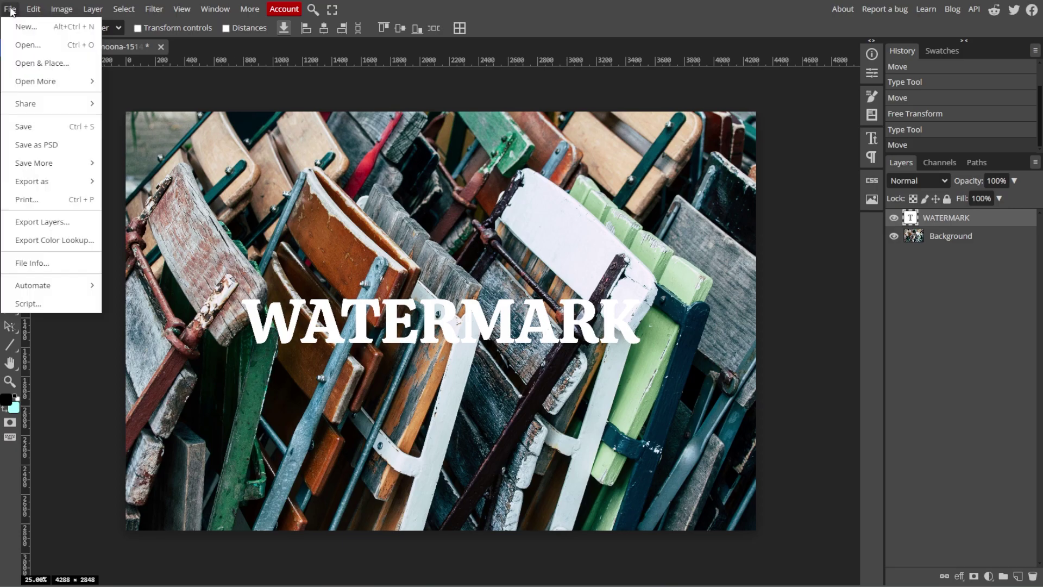
click(19, 41)
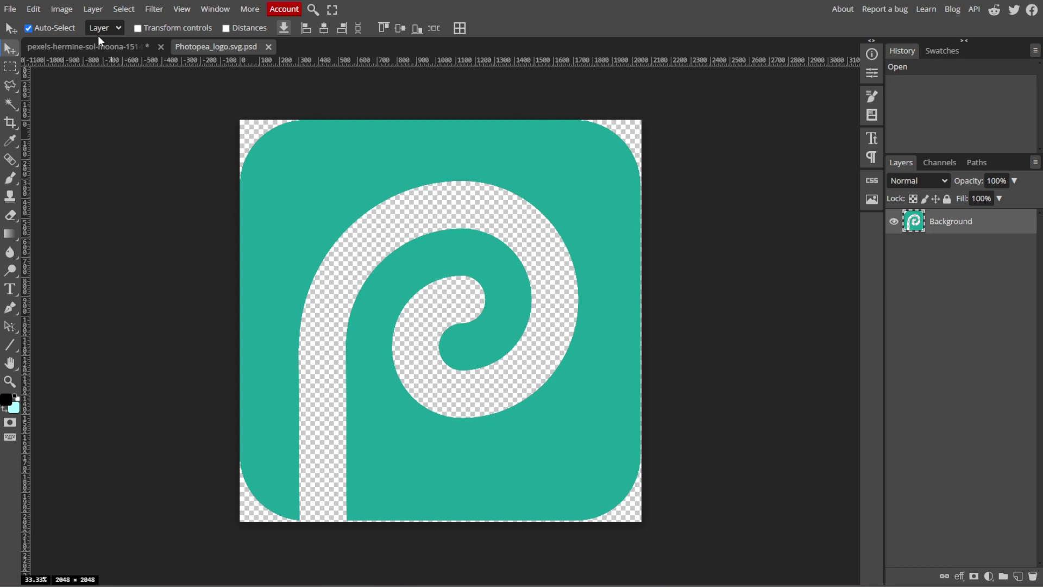
click(42, 9)
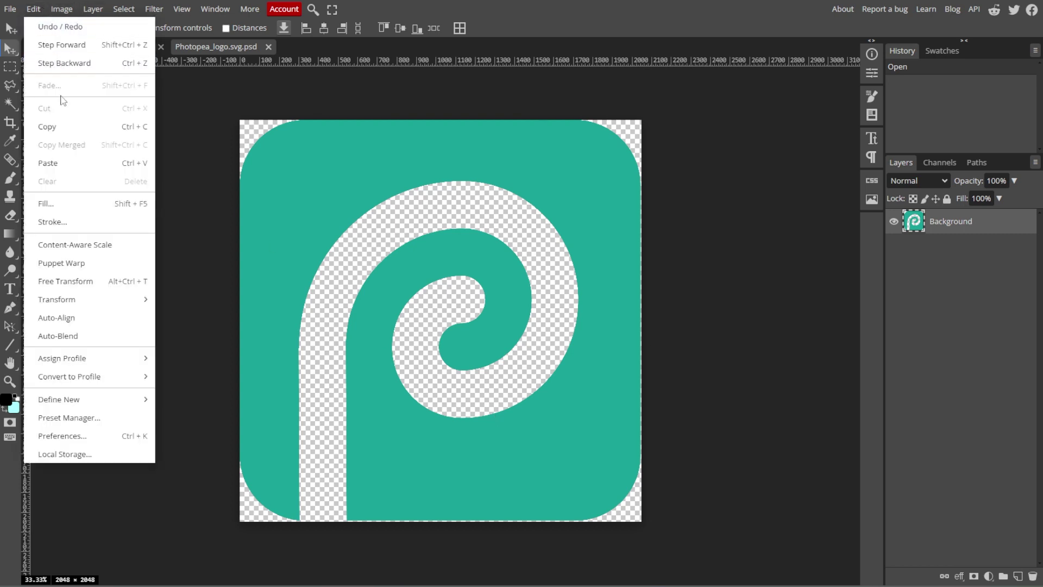
click(70, 128)
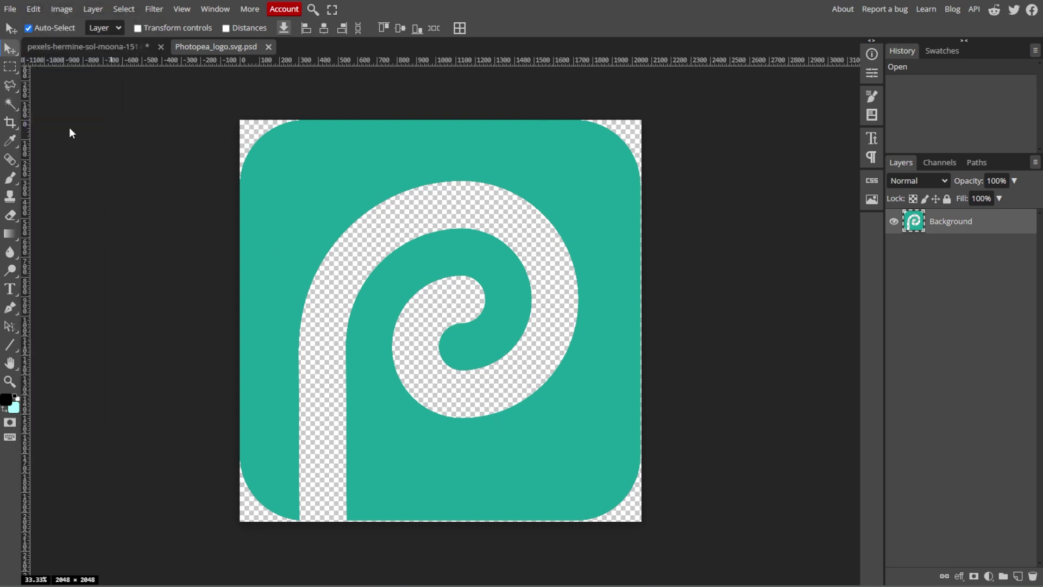
click(60, 46)
click(35, 10)
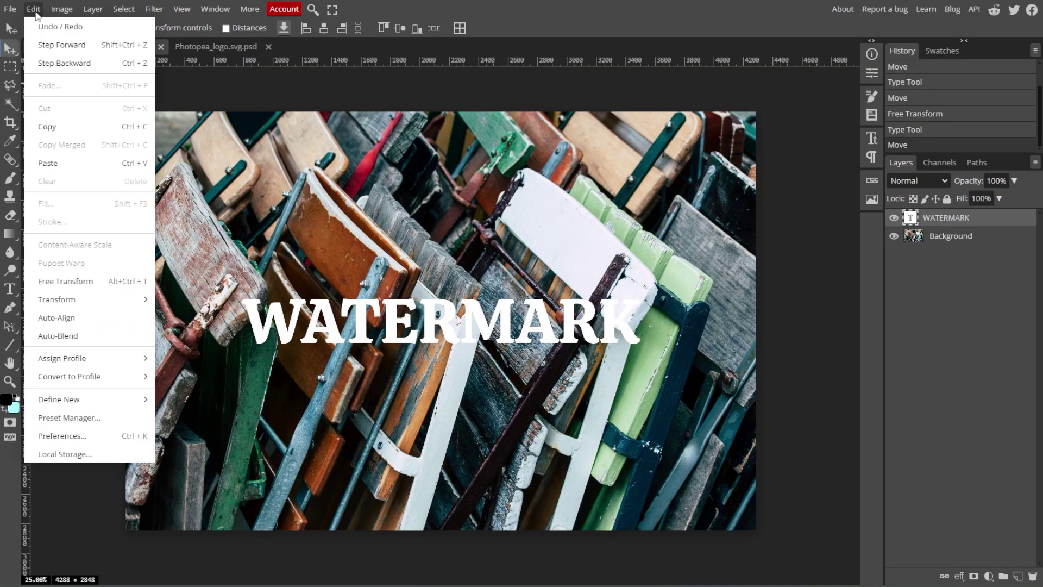
click(67, 163)
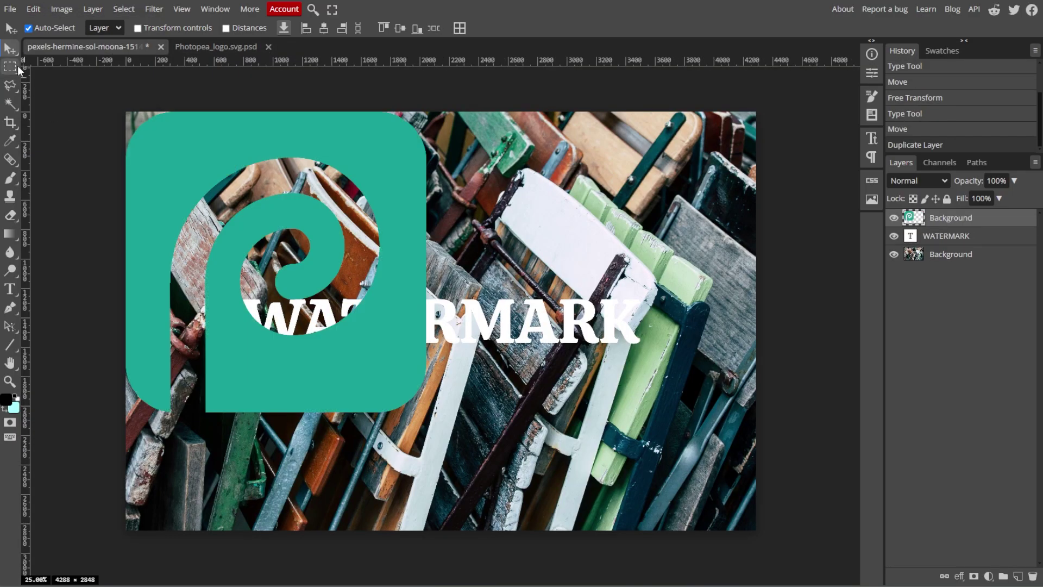
Step: Centre the teal logo over the chairs and hide the WATERMARK text layer
drag(286, 160, 523, 218)
click(894, 236)
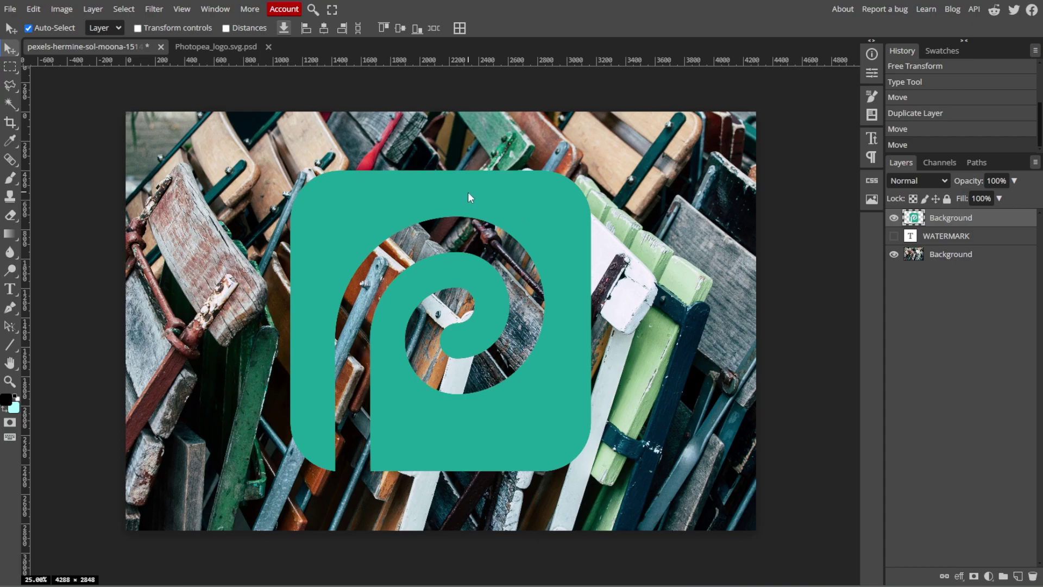
key(shift+Up)
key(shift+Up)
key(shift+Up)
key(shift+Up)
key(shift+Up)
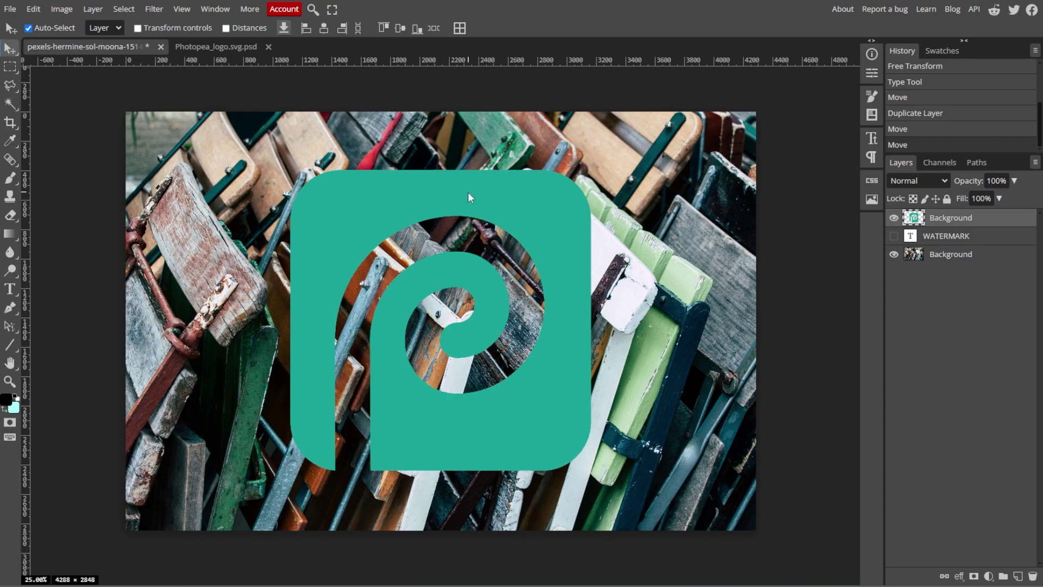
key(shift+Up)
key(shift+Up)
key(shift+Up)
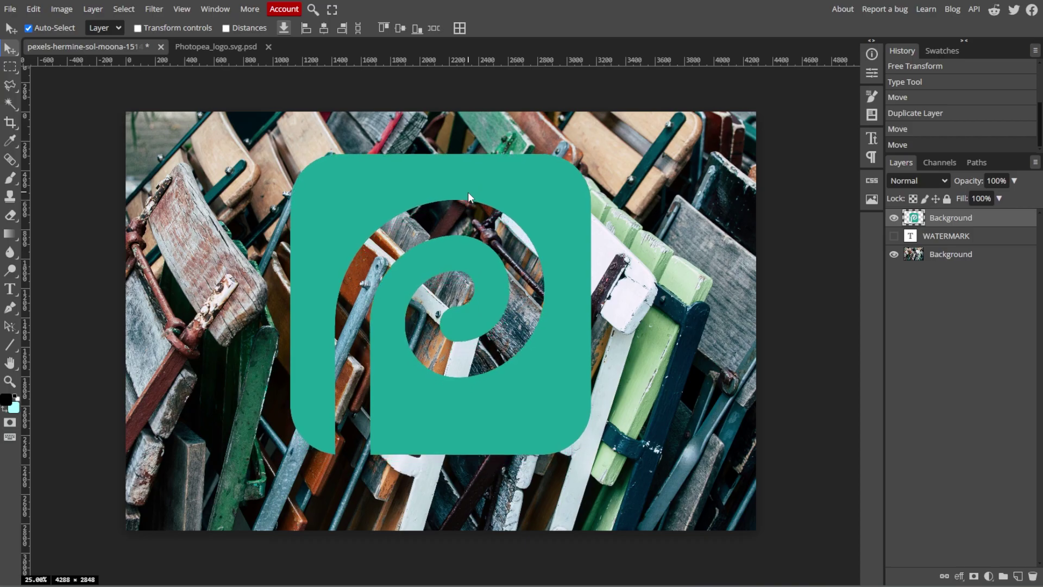
key(shift+Down)
key(shift+Down)
key(shift+Down)
key(shift+Down)
key(shift+Down)
key(shift+Down)
key(shift+Down)
key(shift+Down)
key(shift+Down)
key(shift+Down)
key(shift+Down)
key(shift+Right)
key(shift+Right)
key(shift+Right)
key(shift+Right)
key(shift+Right)
key(shift+Right)
key(shift+Right)
key(shift+Right)
key(shift+Right)
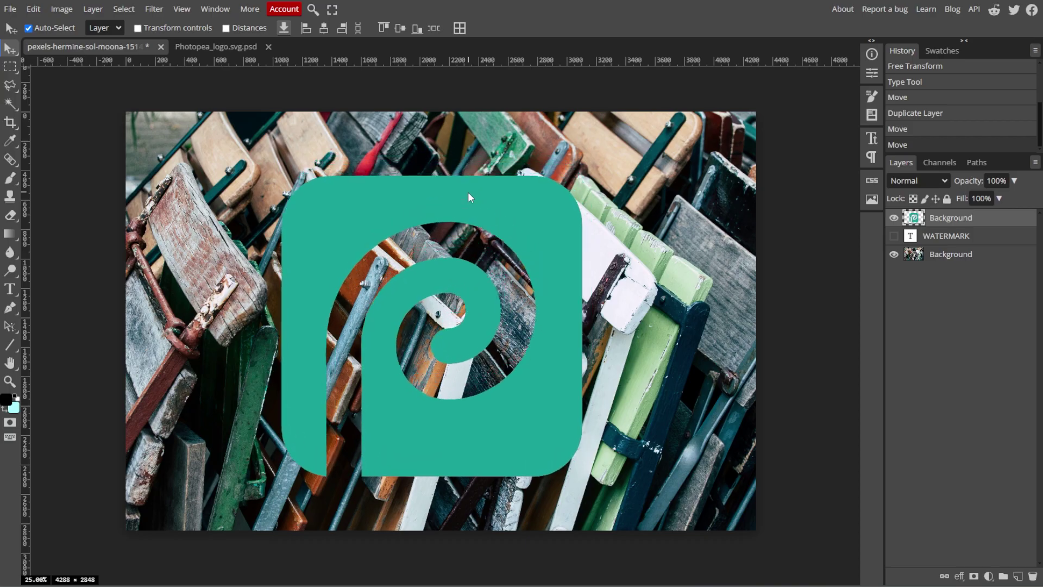
drag(474, 202, 462, 198)
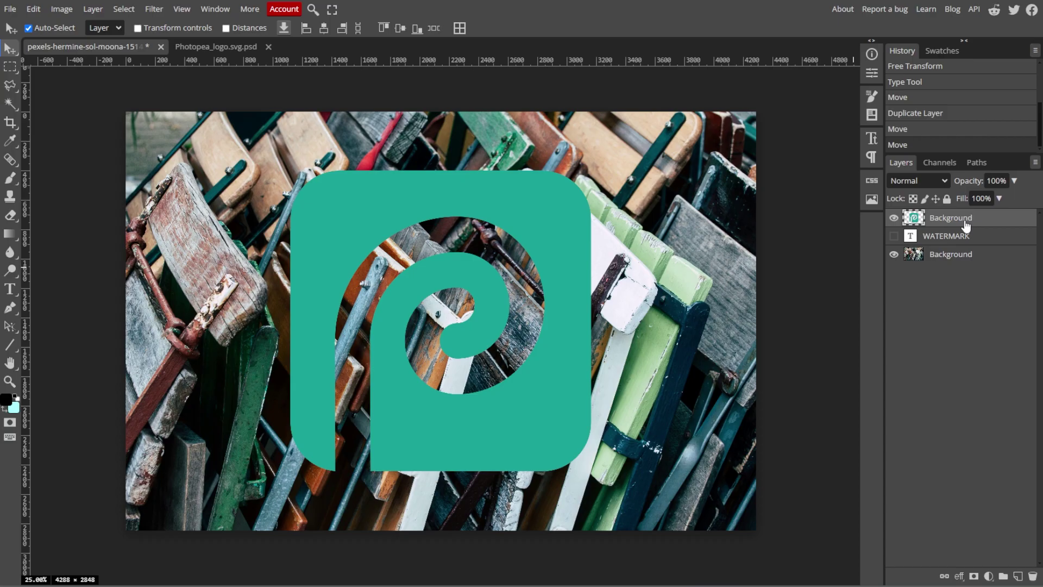
Step: Lower the logo layer's opacity to 42%
click(1014, 181)
drag(1015, 202, 980, 193)
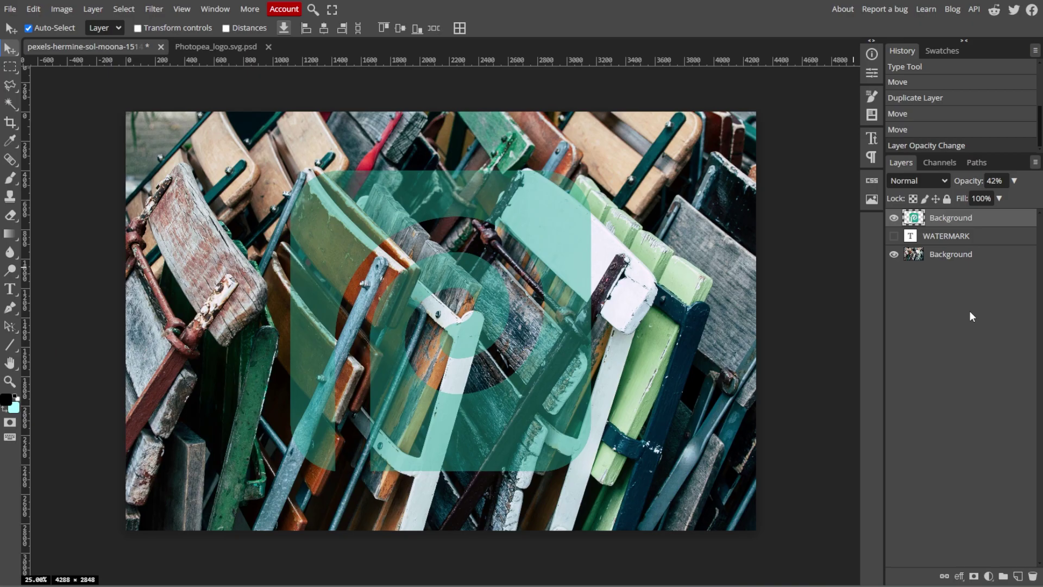
Step: Give the logo layer a white (ffffff) Color Overlay through Blending Options
right_click(958, 221)
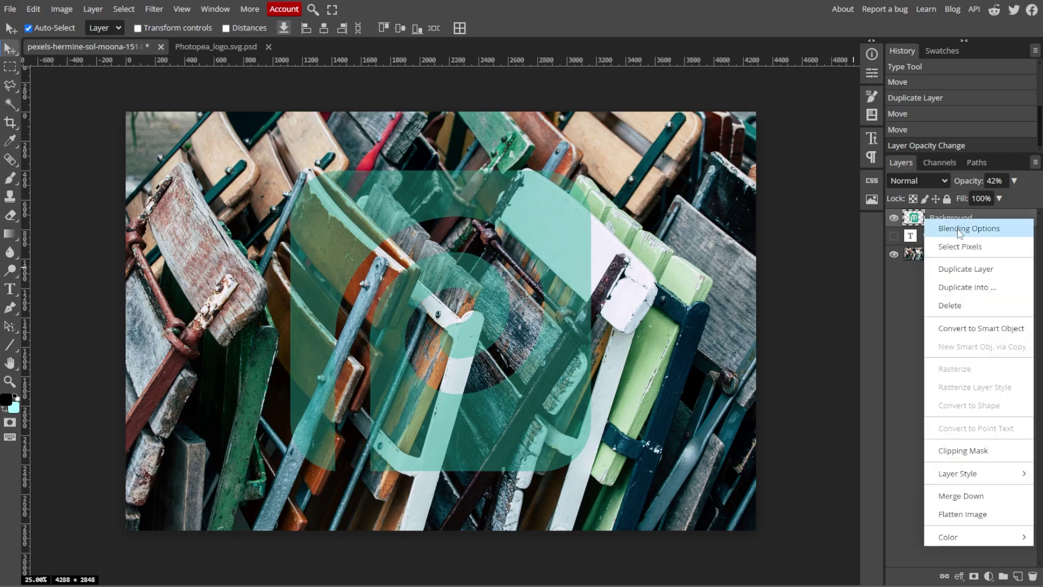
click(959, 228)
drag(249, 97, 643, 109)
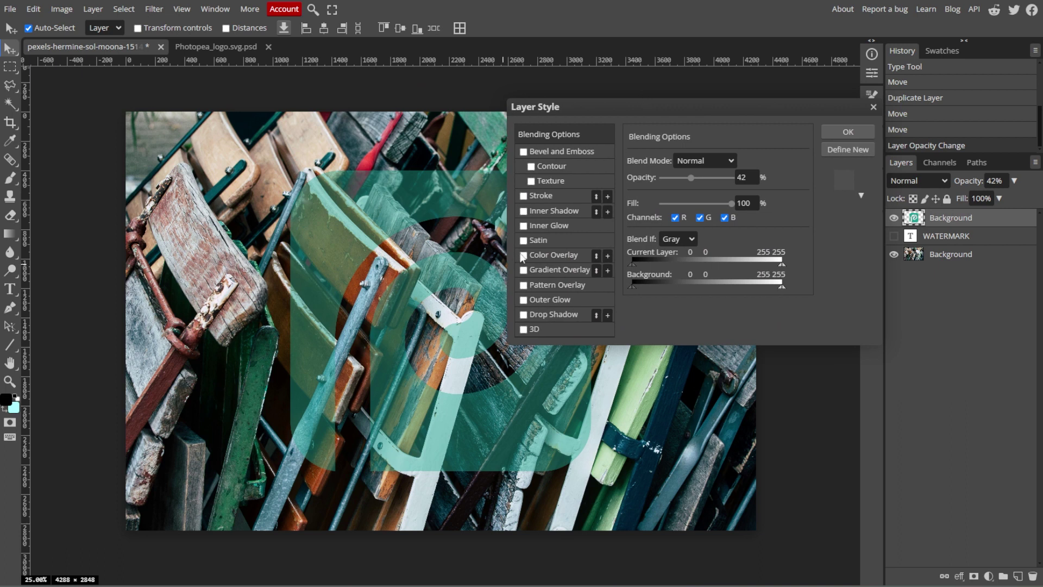
click(549, 256)
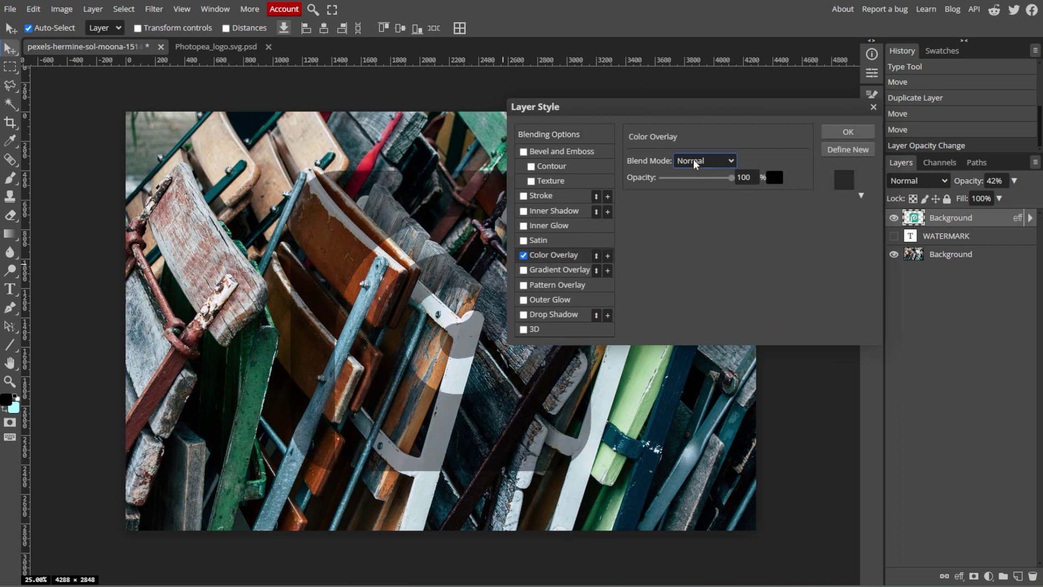
click(774, 178)
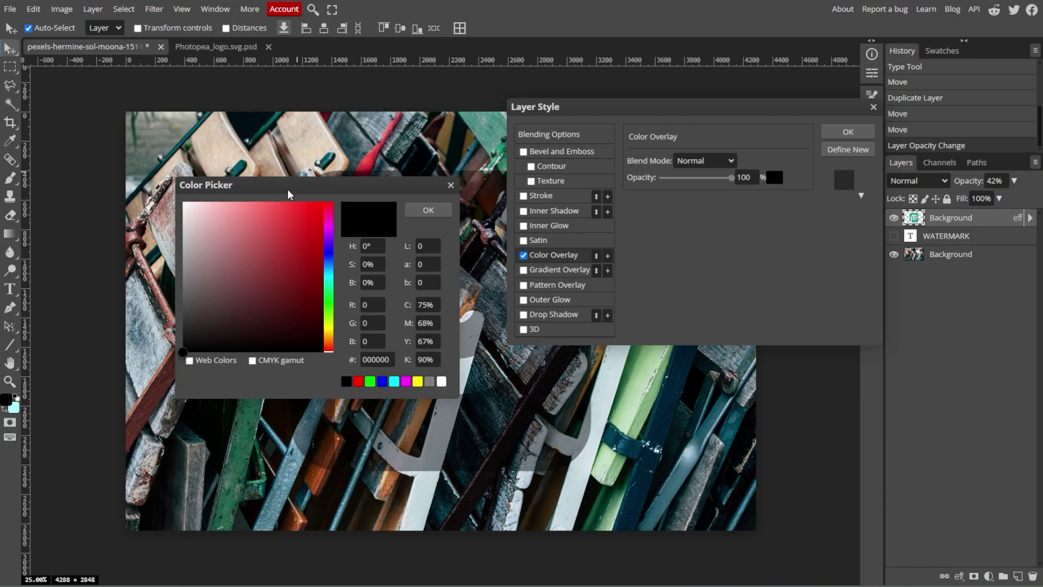
drag(288, 193, 766, 248)
drag(695, 280, 661, 255)
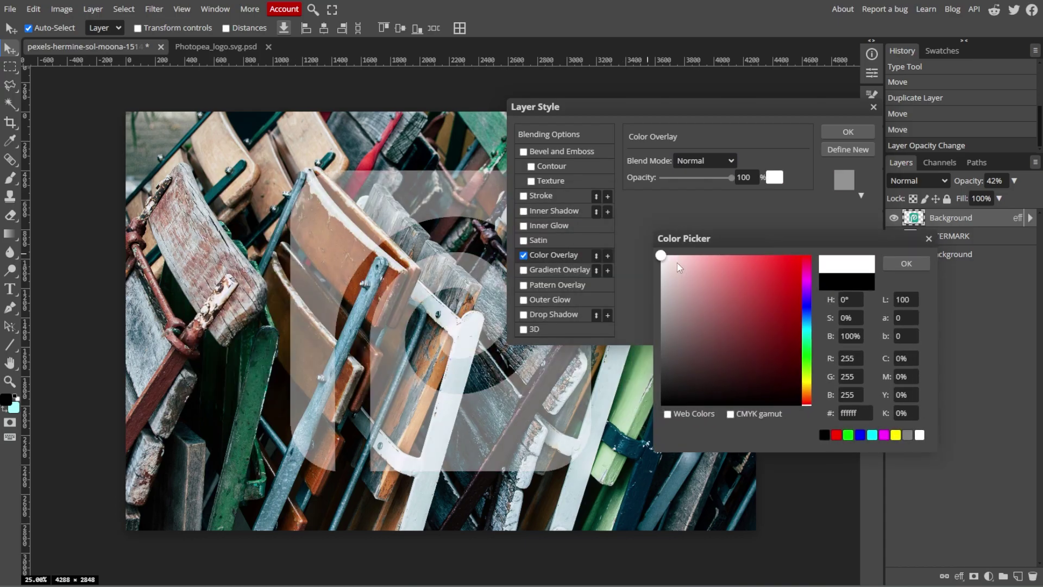
drag(778, 298, 641, 249)
click(695, 283)
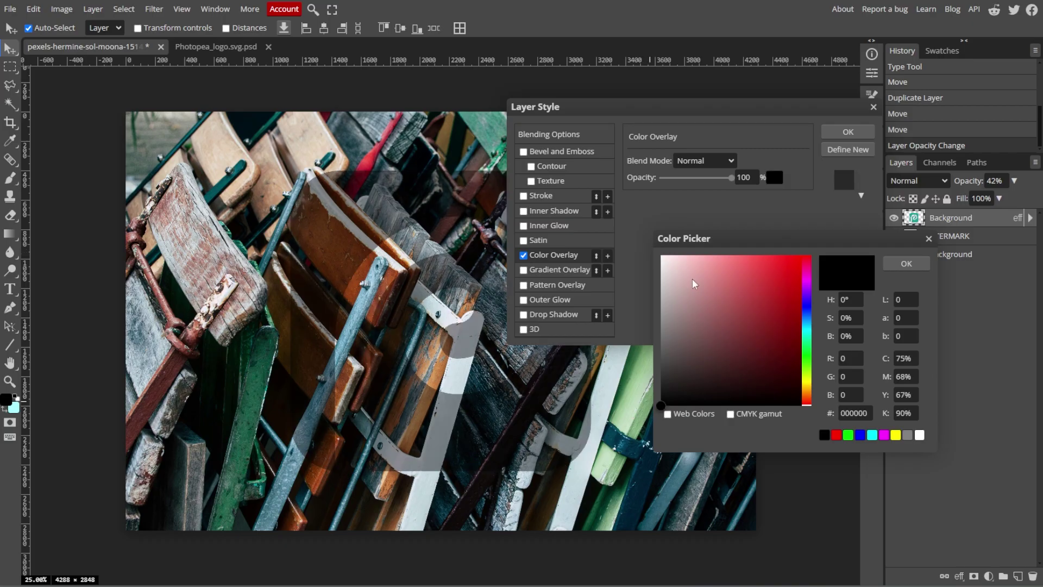
key(Escape)
click(848, 131)
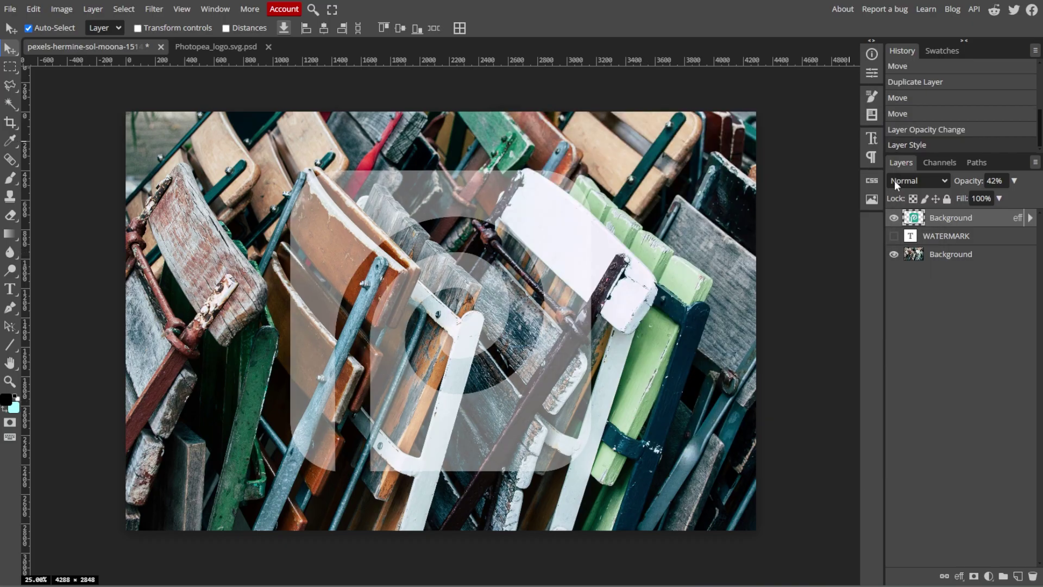
click(1014, 180)
Step: Set the logo to 25% opacity, keep WATERMARK on top, and merge the logo down
drag(981, 198, 971, 198)
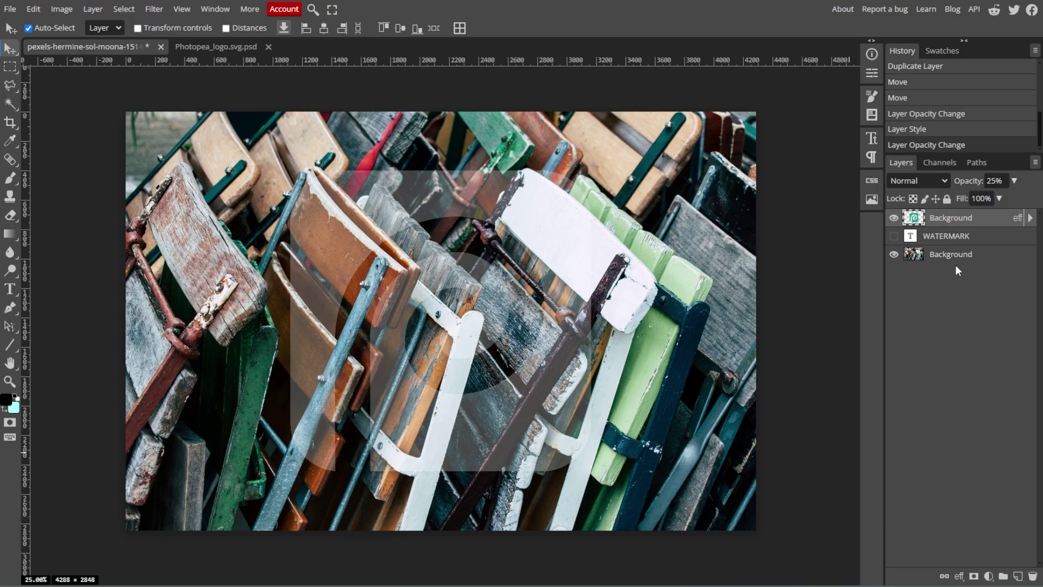
drag(956, 236, 960, 211)
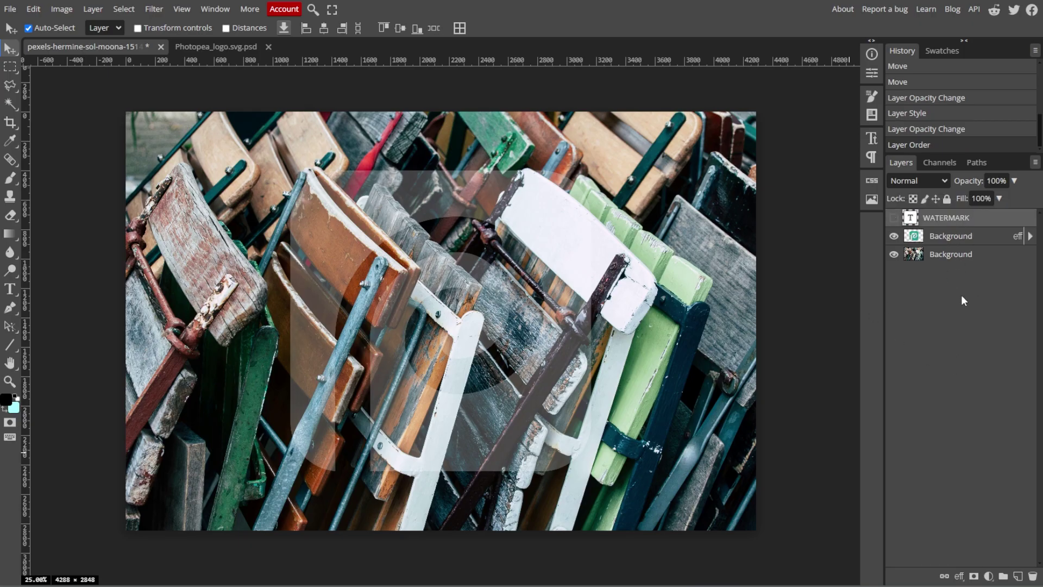
click(948, 238)
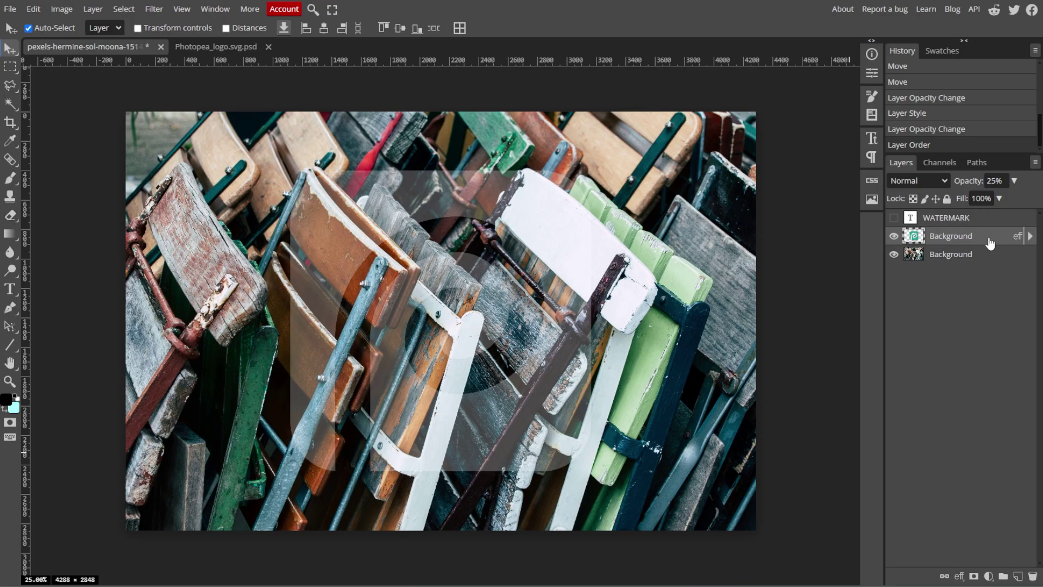
right_click(948, 244)
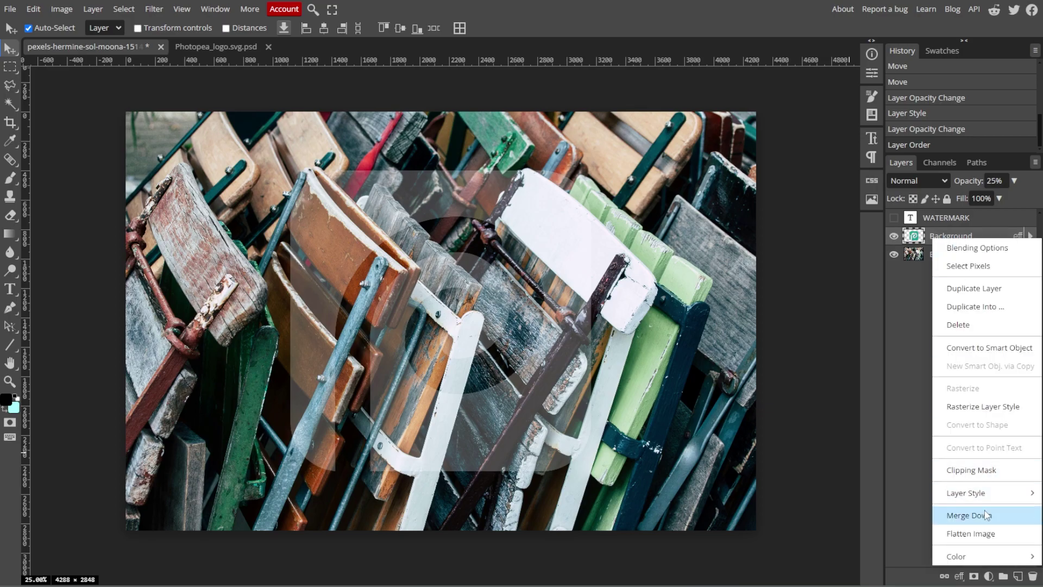
click(968, 515)
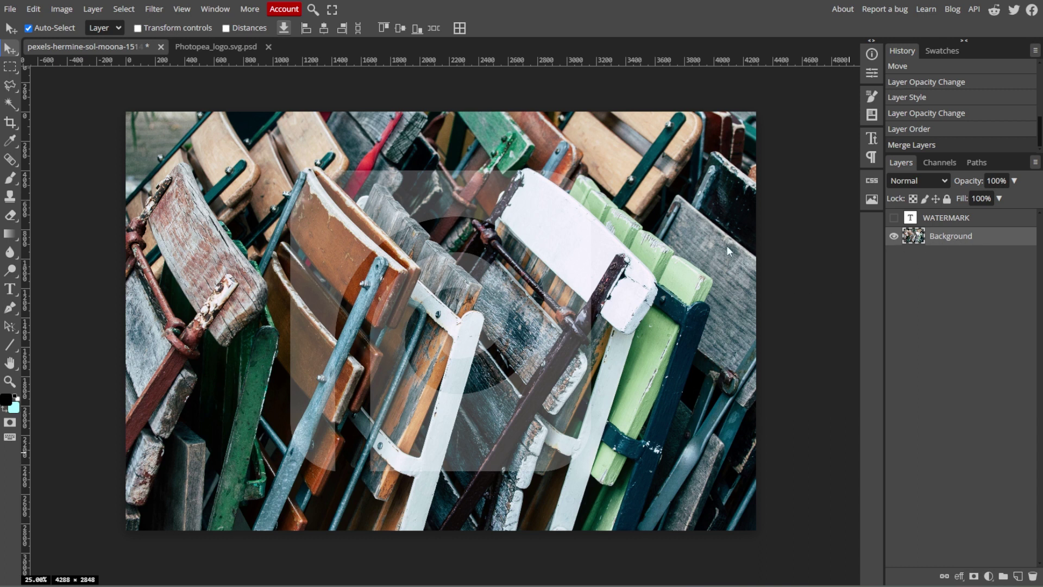
click(93, 11)
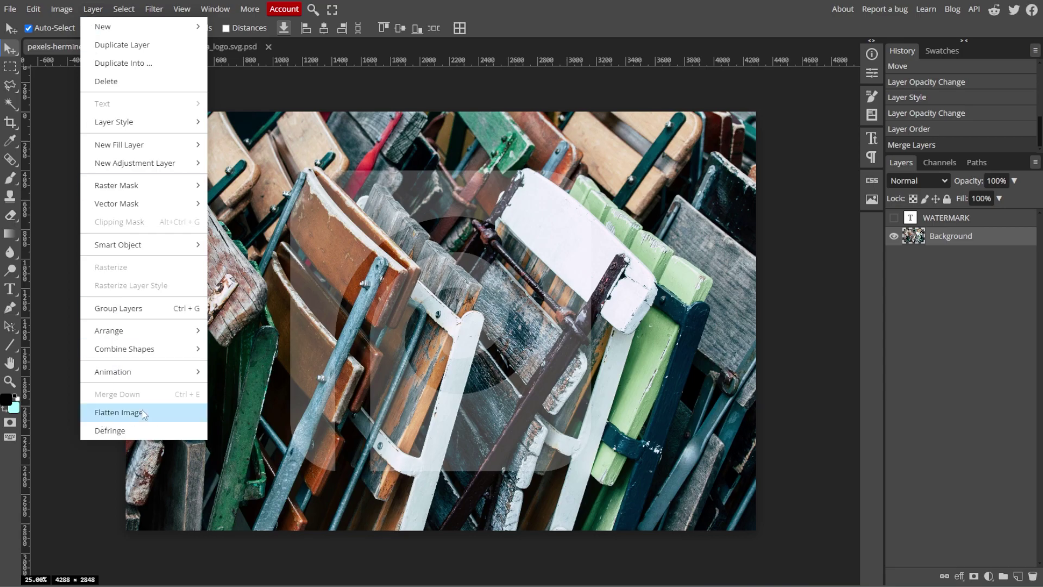
click(93, 9)
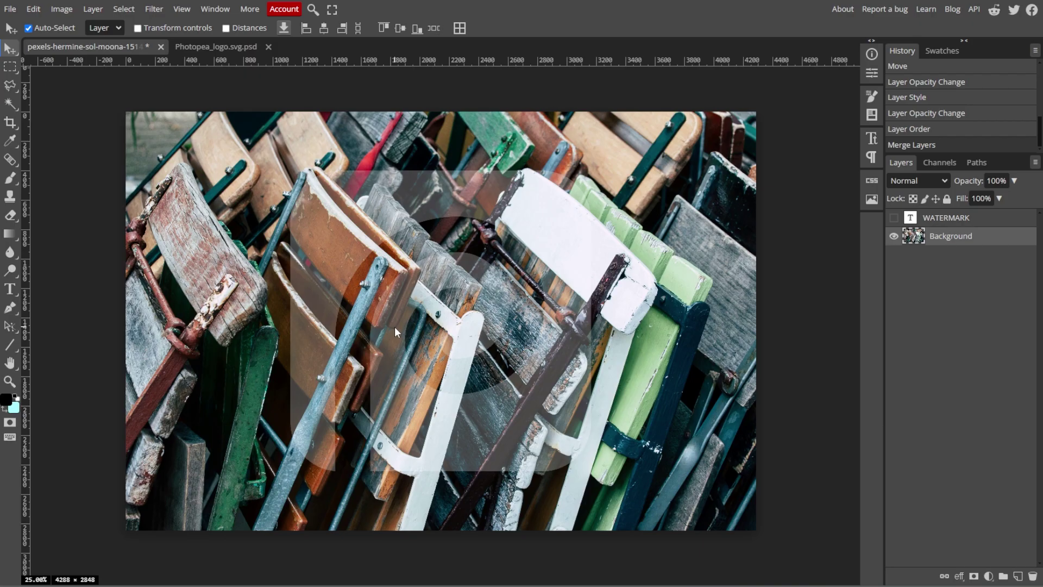
Step: Export the watermarked photo as a full-size 4288 × 2848 PNG at 100% quality
click(16, 11)
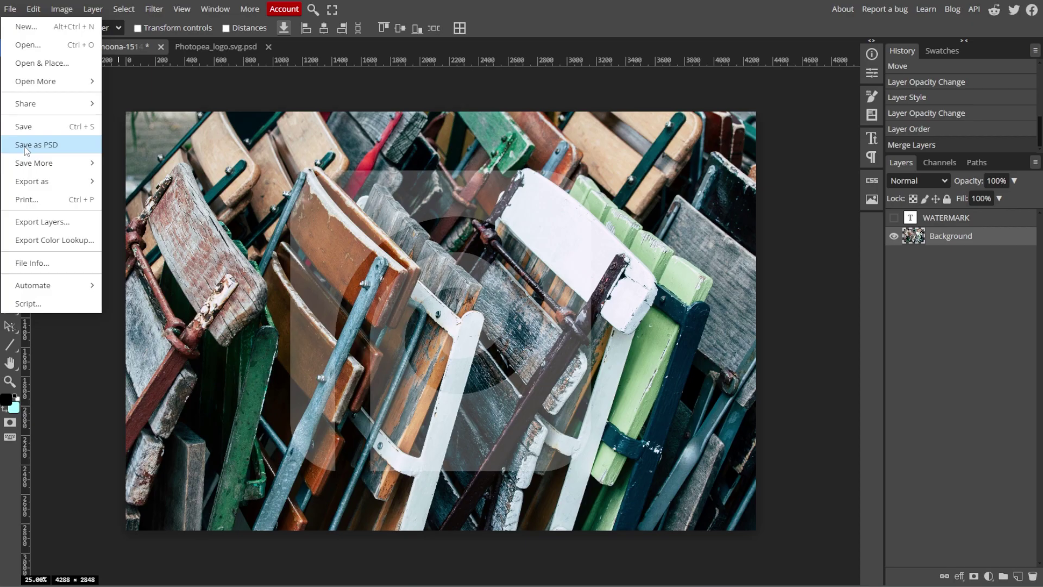
mouse_move(30, 183)
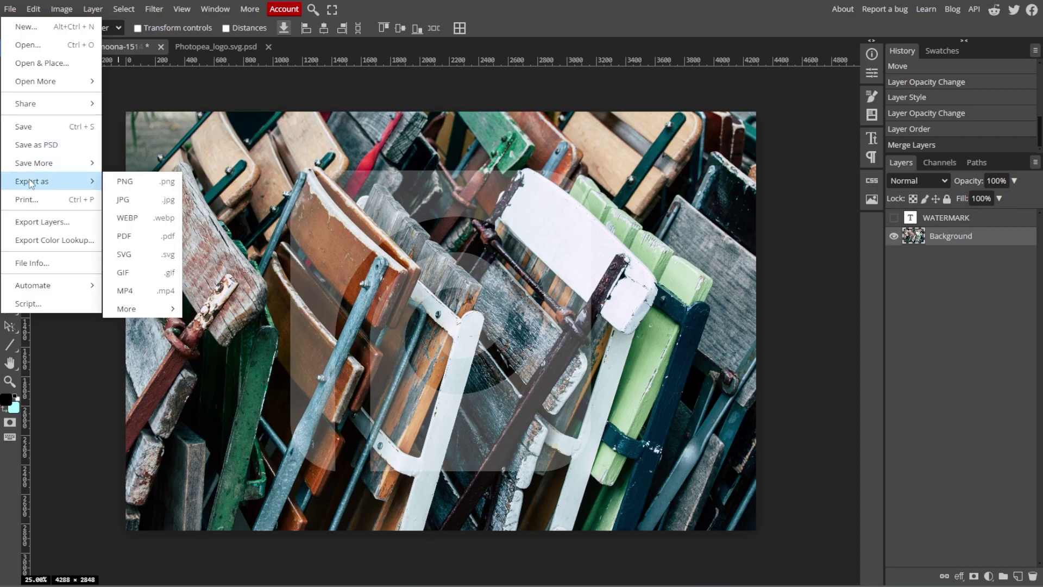
click(141, 180)
scroll(209, 236, down, 4)
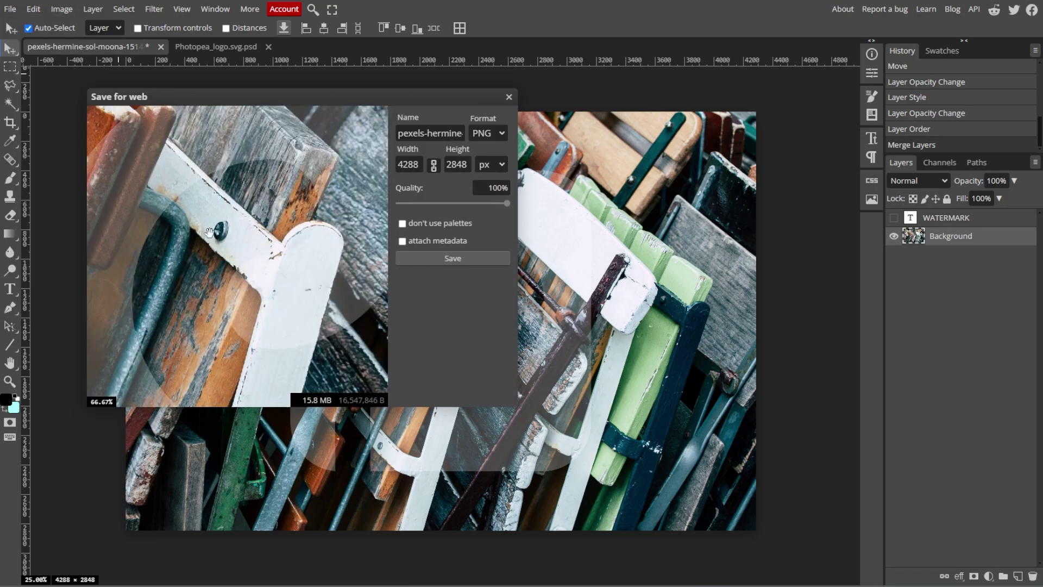
scroll(229, 243, down, 2)
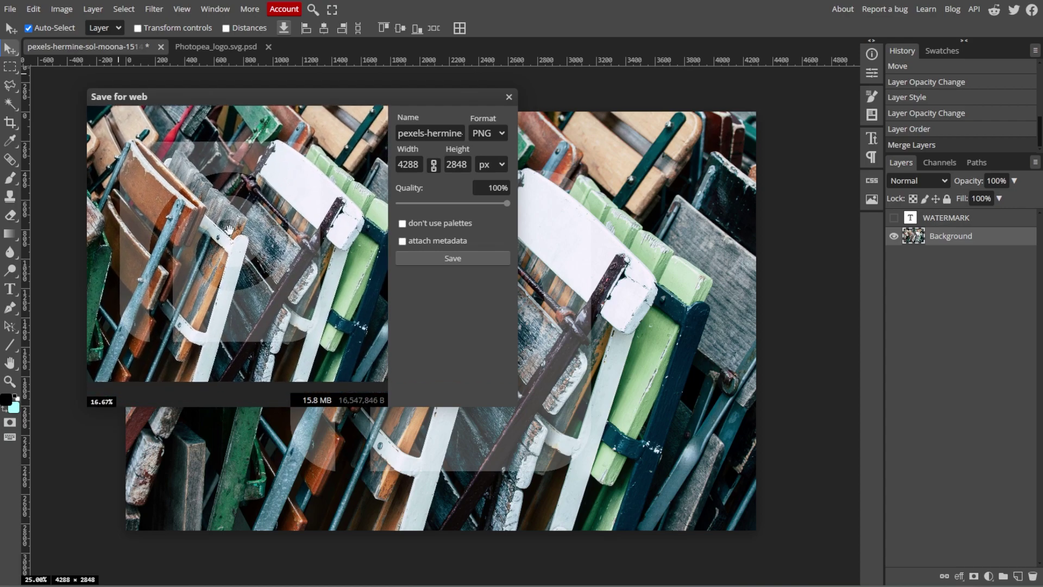
click(450, 259)
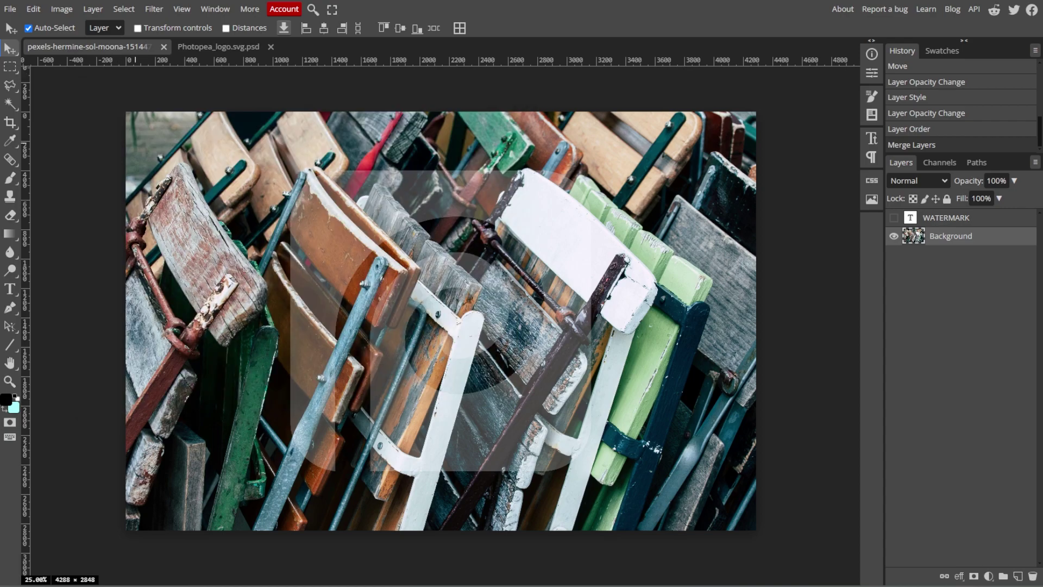